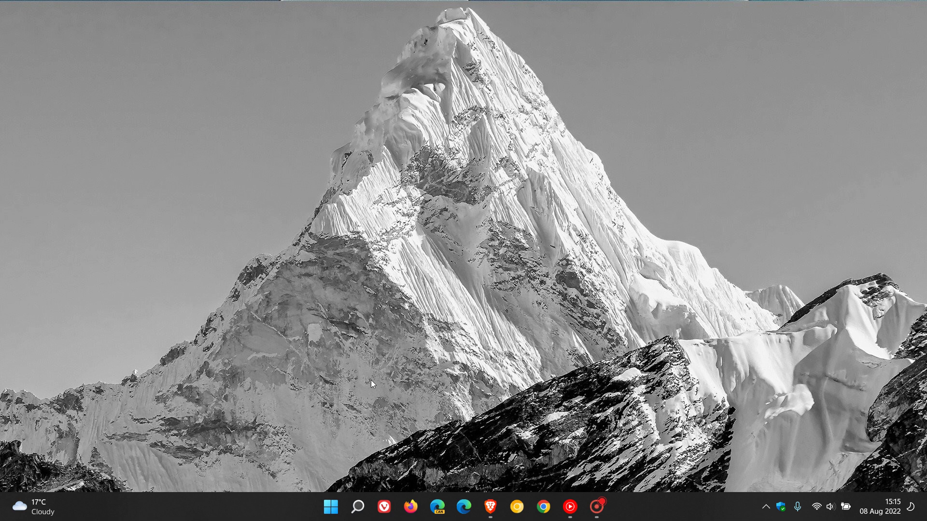
Step: Launch Settings from the Start menu and go to Accessibility > Narrator
click(327, 516)
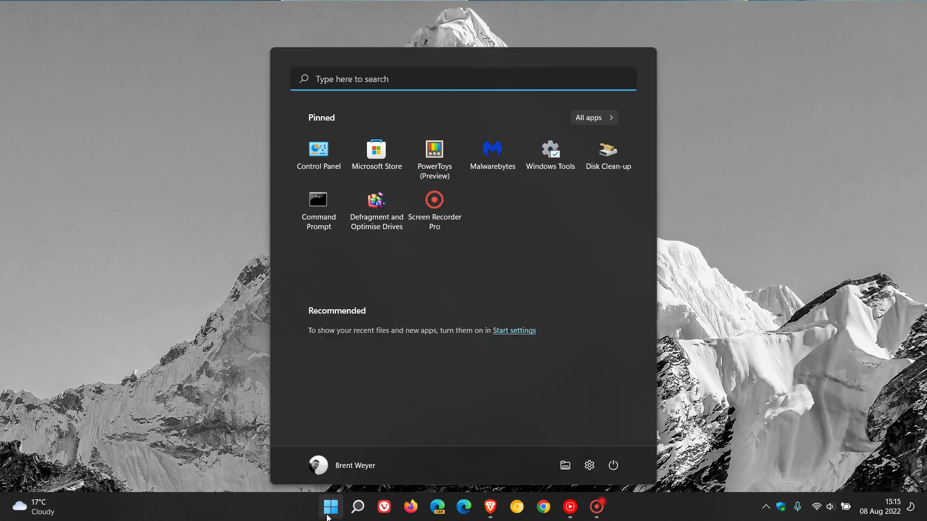
click(588, 466)
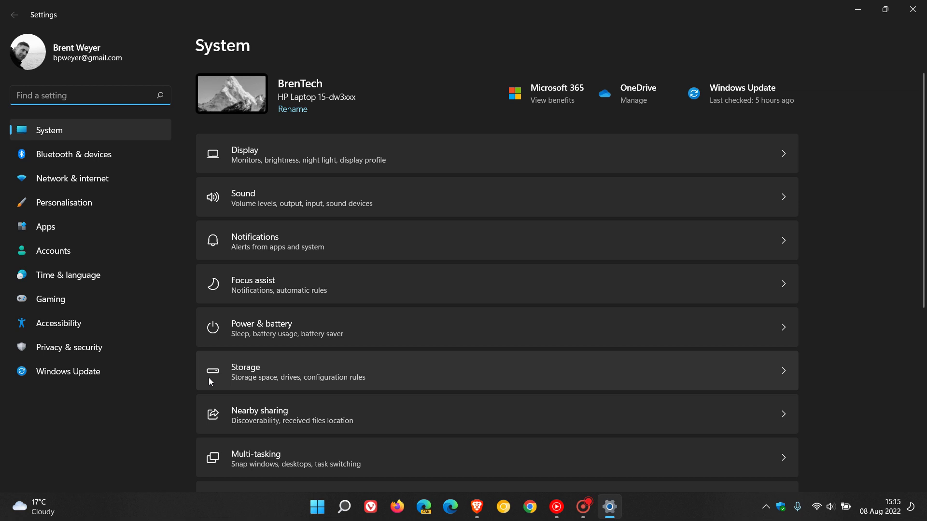
click(116, 327)
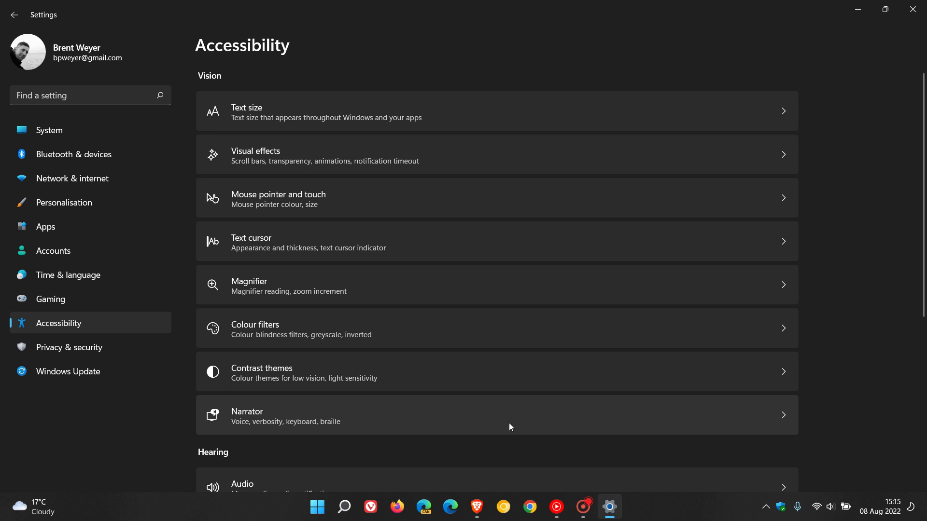
click(510, 424)
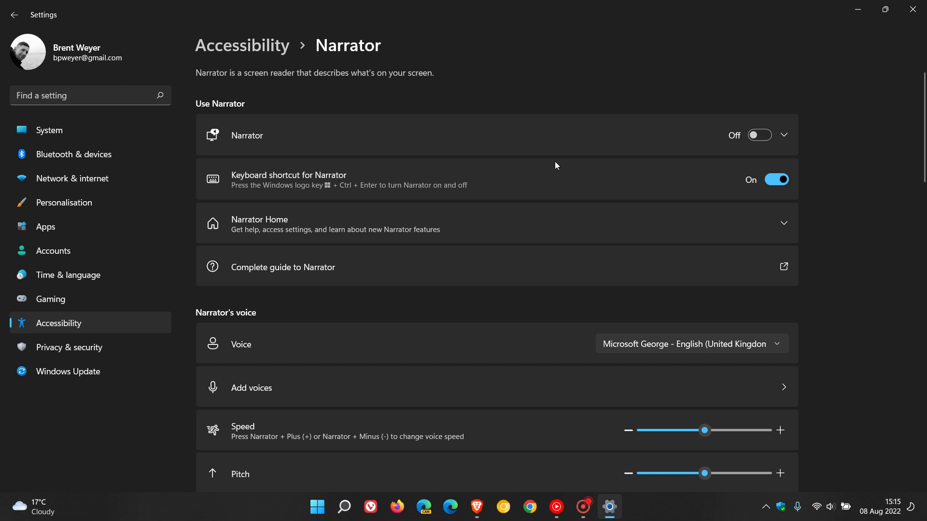
click(761, 136)
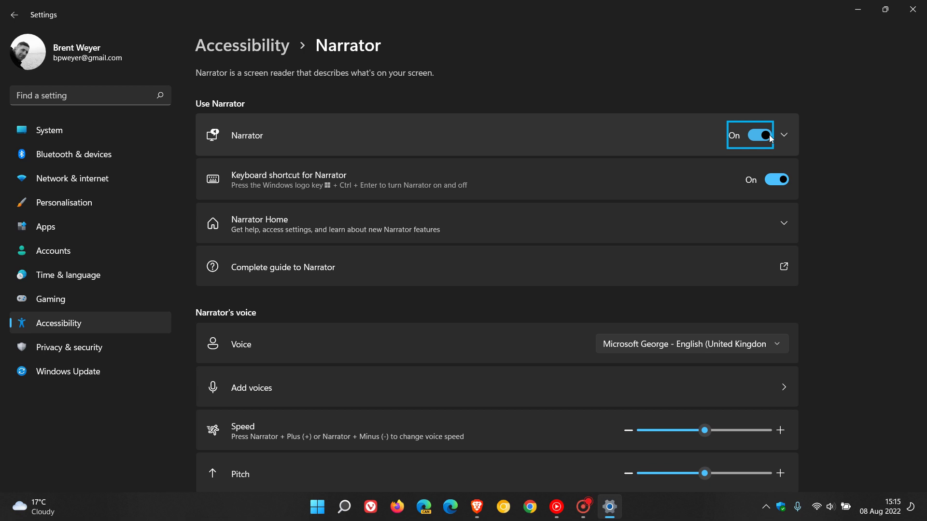
click(755, 137)
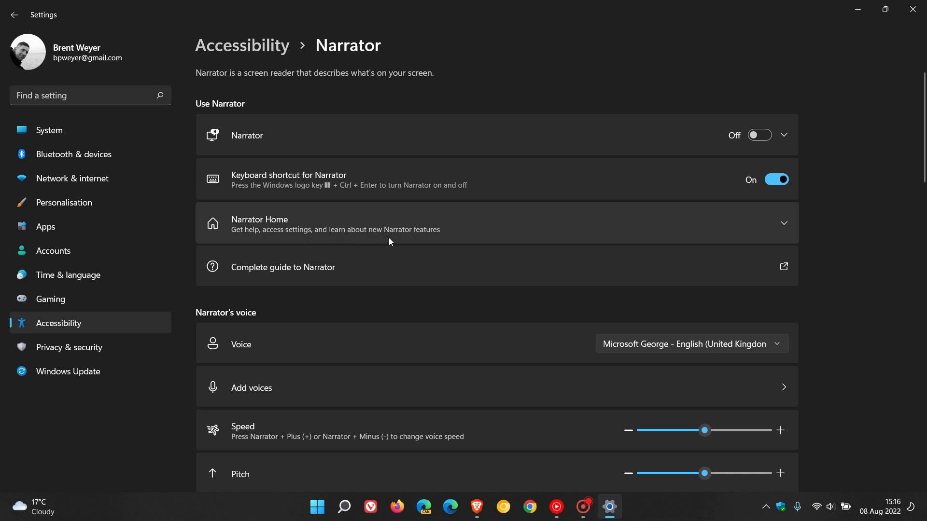
Step: Start Narrator via Open Narrator Home, then close the Narrator Home welcome window
click(583, 235)
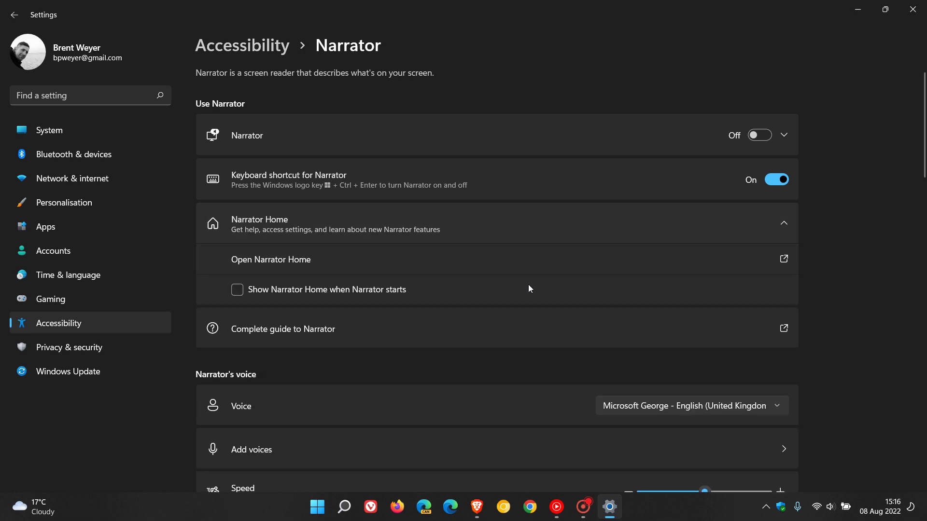
click(532, 265)
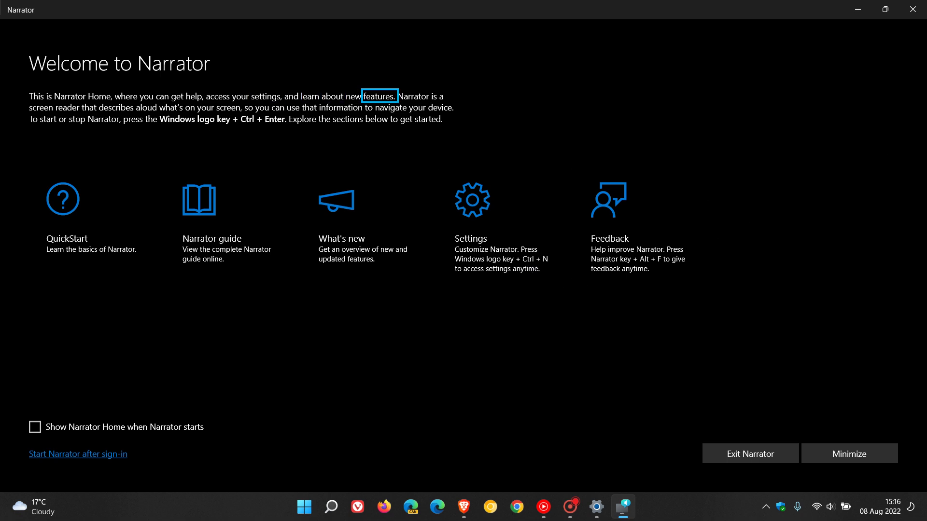
click(913, 9)
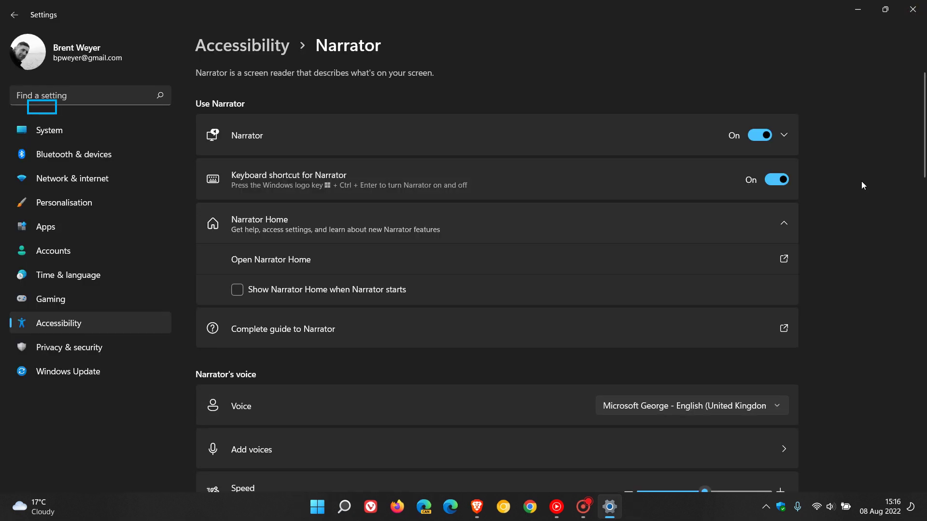
Step: Stop Narrator with Win+Ctrl+Enter and set its voice to Microsoft David – English (United States)
key(super+ctrl+Return)
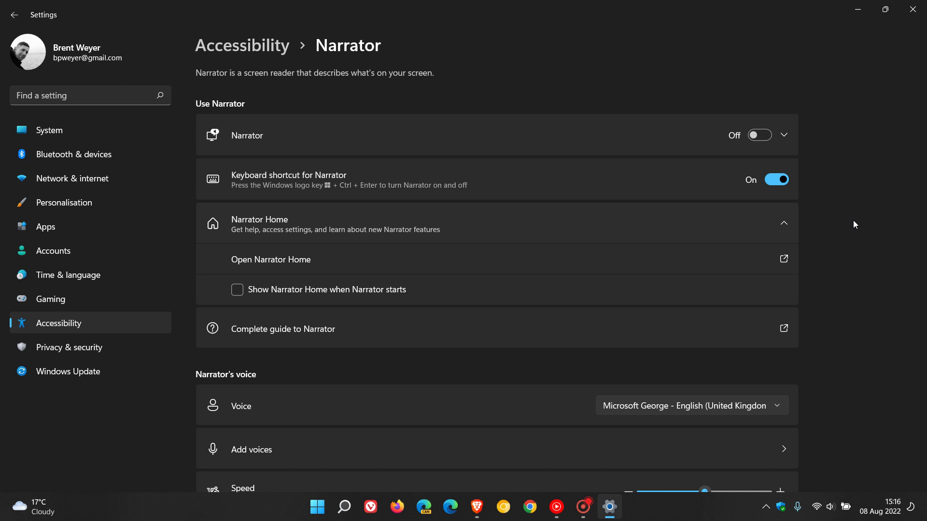
scroll(853, 221, down, 5)
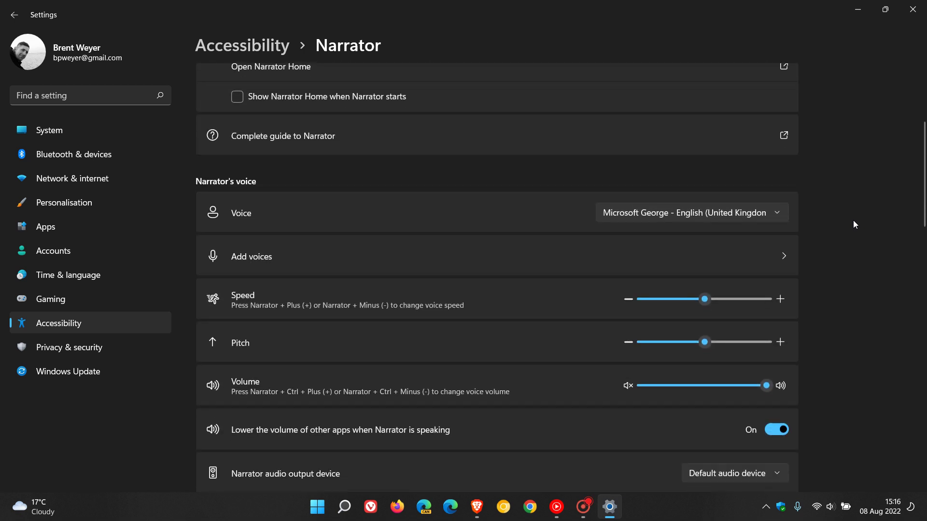
click(751, 214)
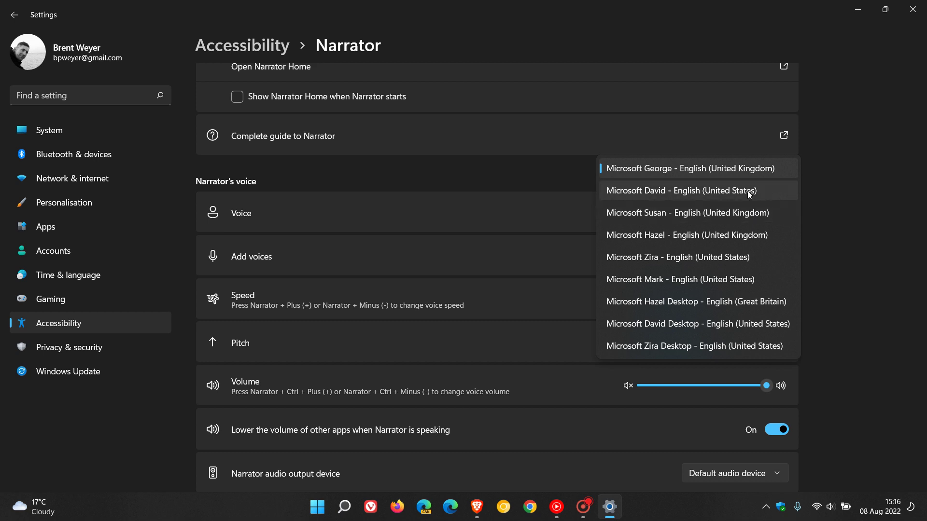
click(749, 194)
Step: Test the new voice by switching Narrator on and then off
scroll(866, 238, up, 4)
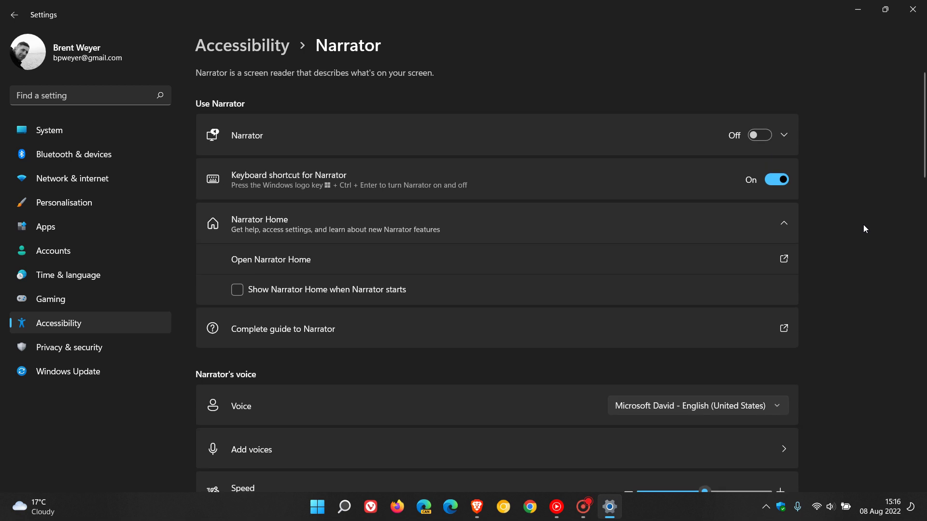
click(760, 136)
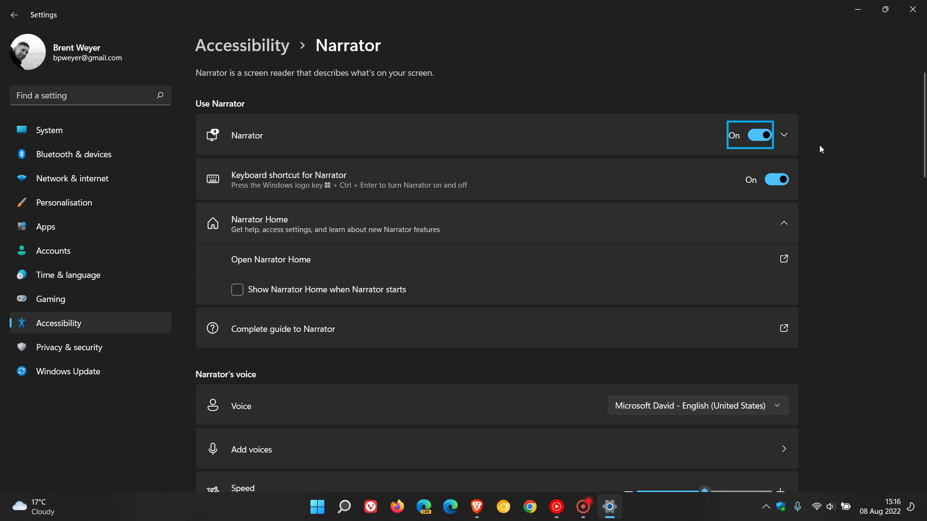
click(758, 134)
Step: Change Narrator's voice back to Microsoft George – English (United Kingdom)
scroll(869, 211, down, 4)
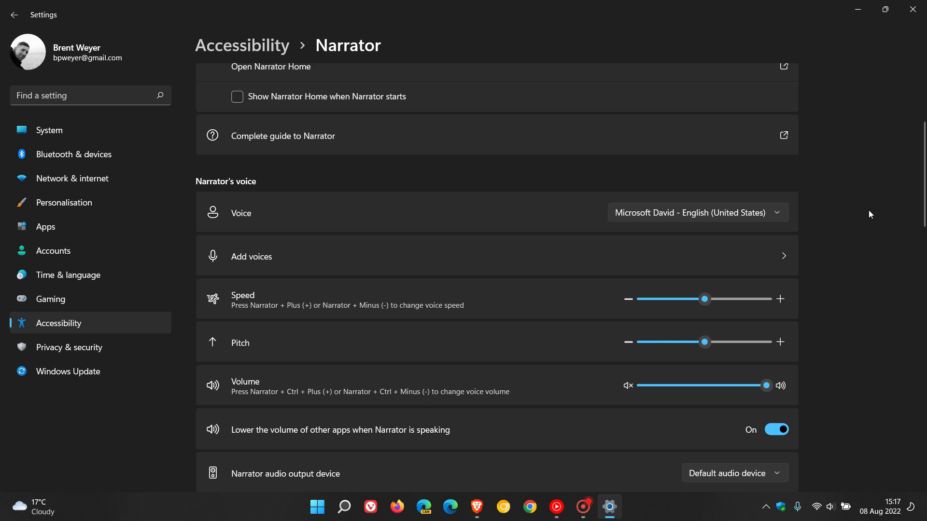
click(766, 217)
click(725, 167)
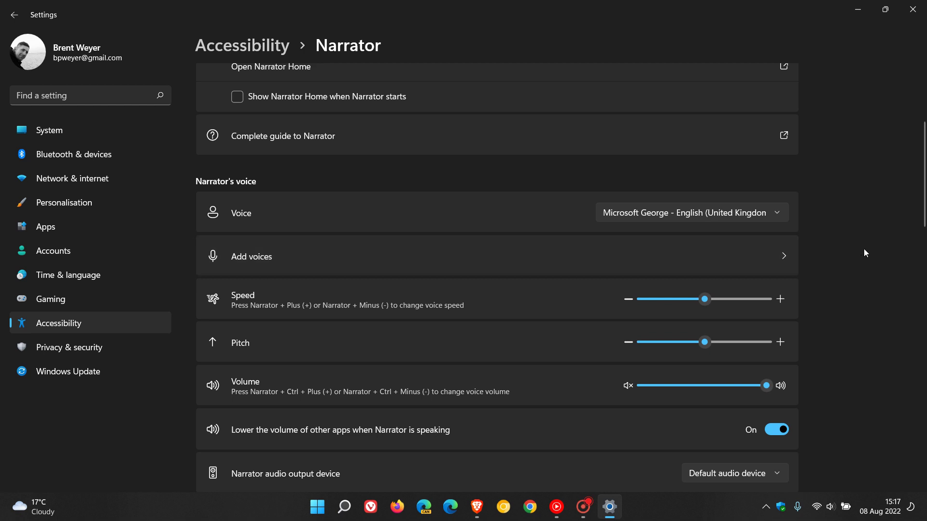
Step: View the Narrator audio output device list, leaving Default audio device selected
scroll(864, 248, down, 1)
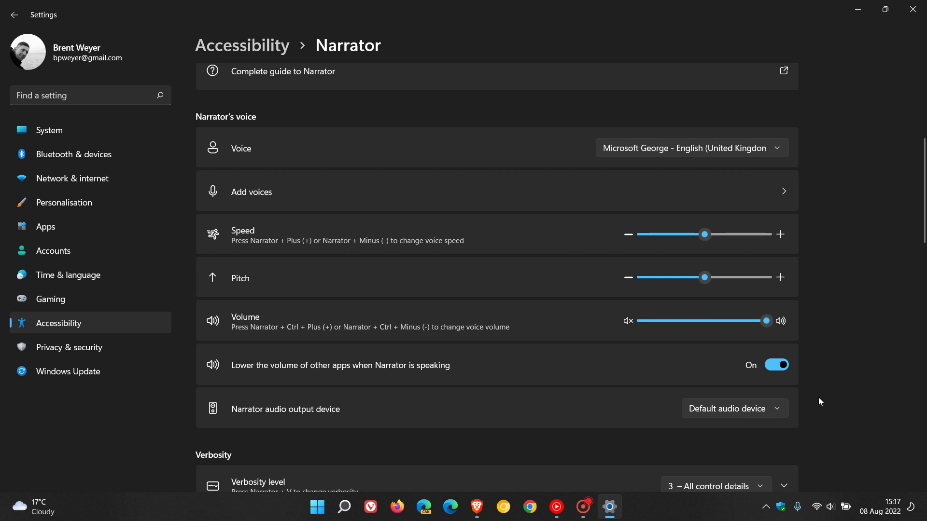
click(772, 413)
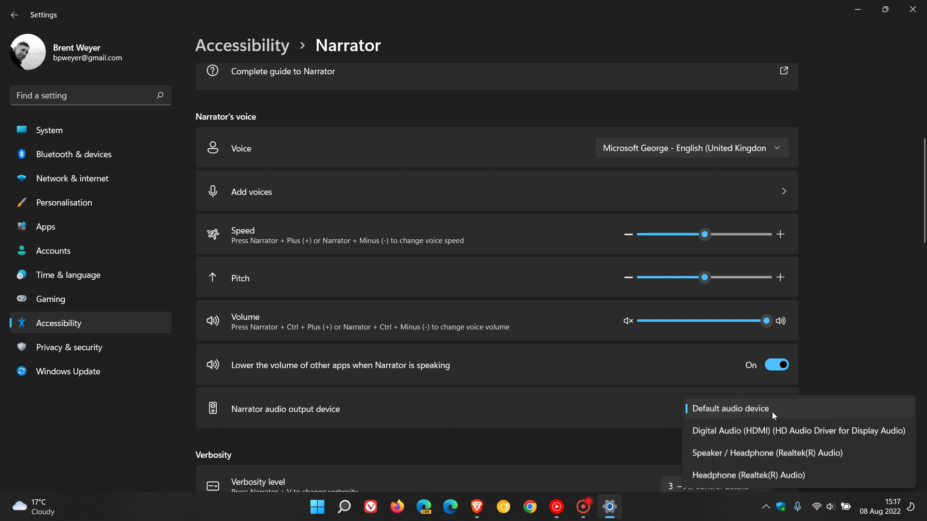
click(858, 333)
scroll(858, 333, down, 4)
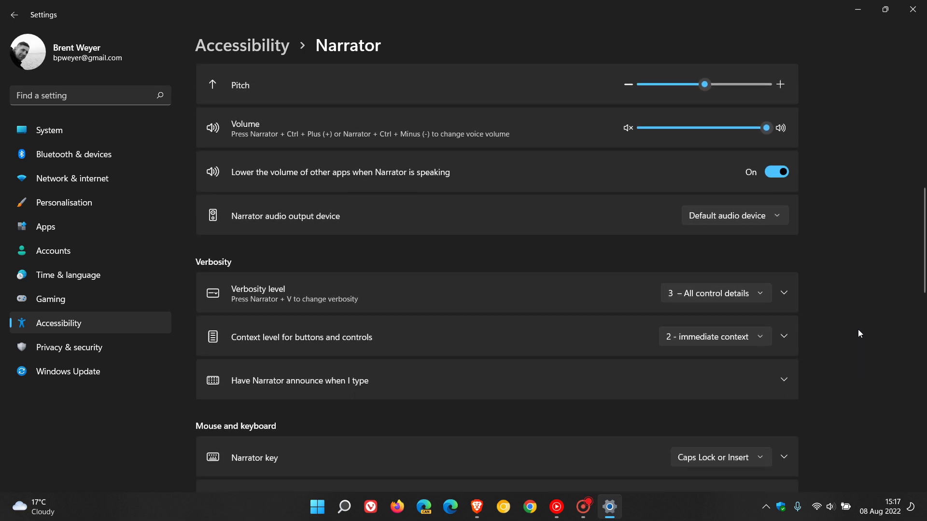
scroll(862, 338, down, 2)
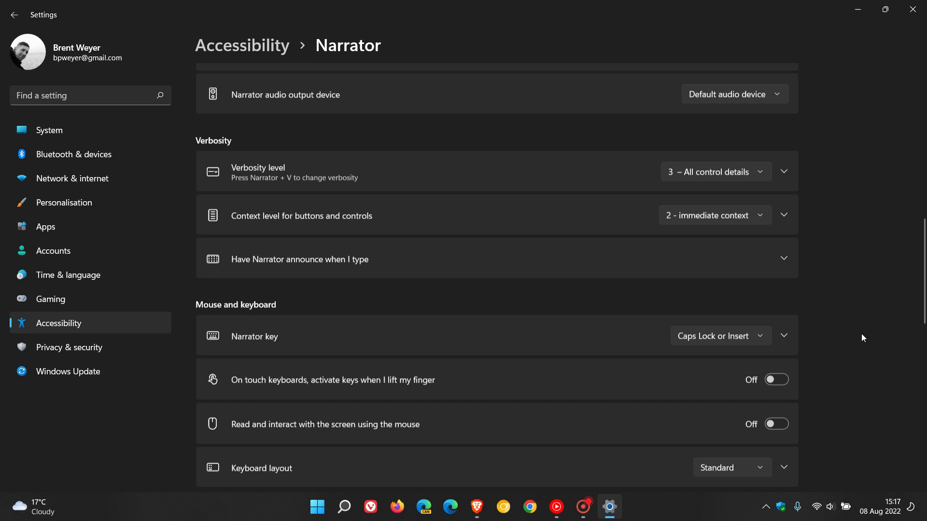
scroll(862, 324, down, 3)
scroll(862, 321, down, 1)
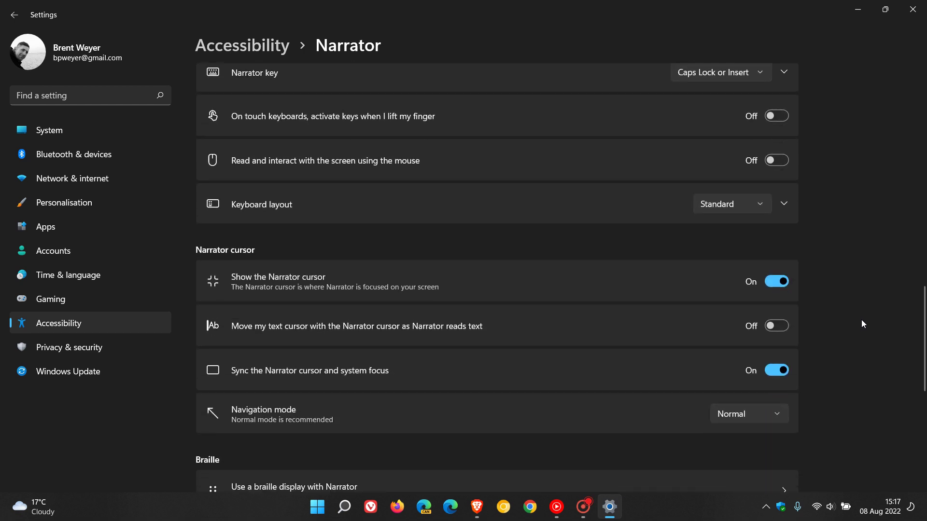
scroll(862, 321, down, 2)
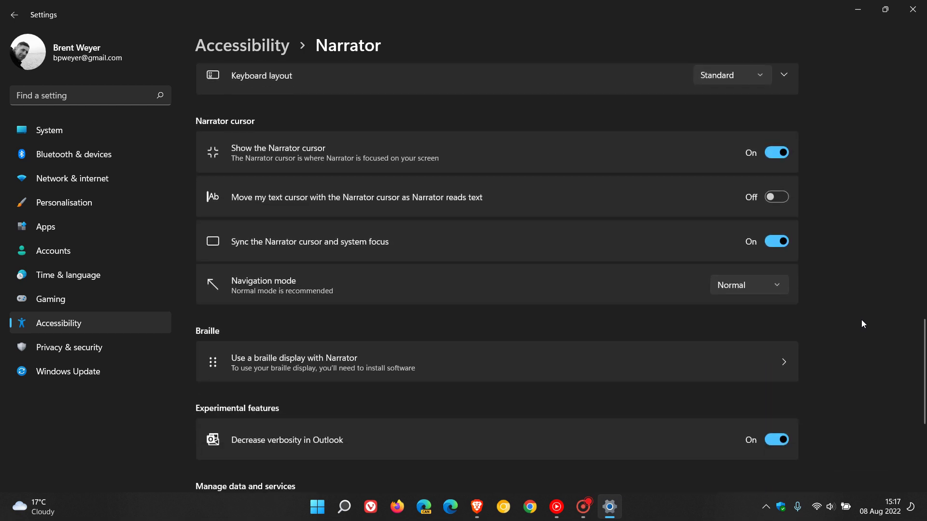
scroll(861, 320, down, 2)
scroll(862, 320, down, 2)
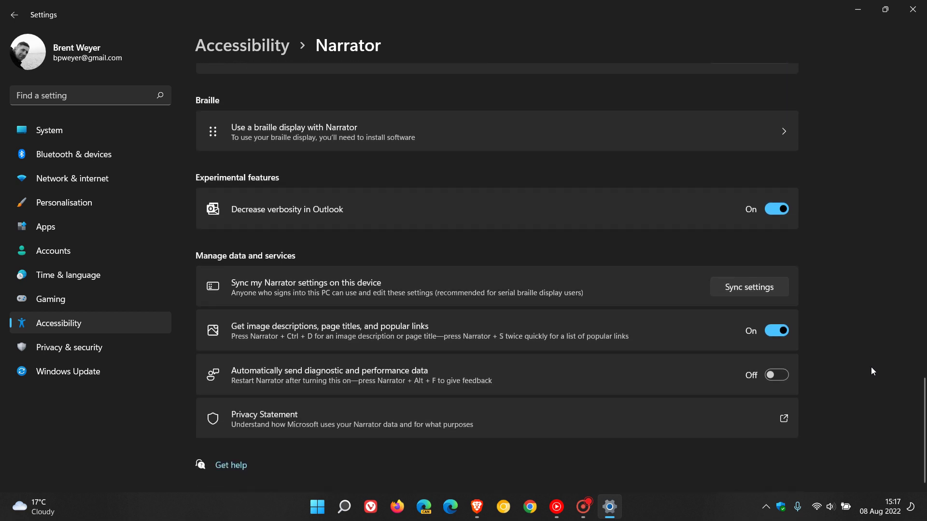
scroll(872, 368, up, 4)
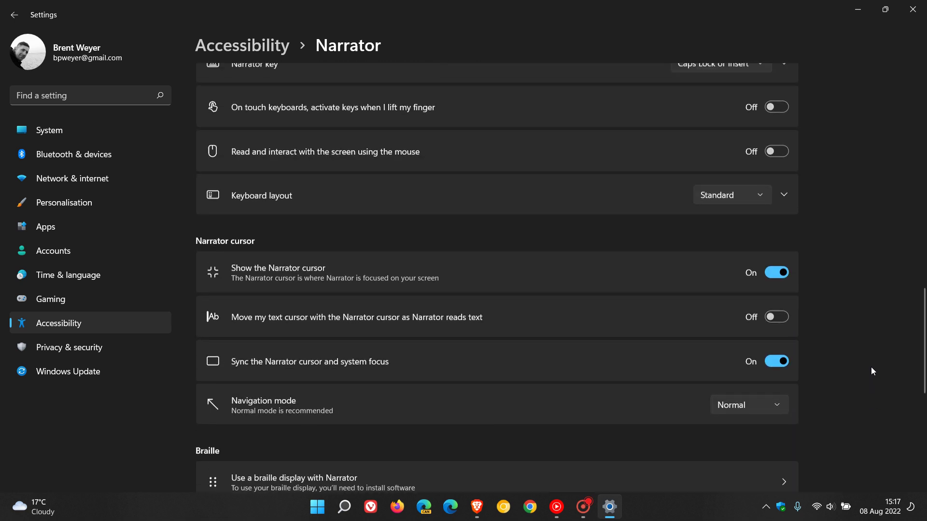
scroll(871, 368, up, 2)
scroll(871, 367, up, 1)
scroll(871, 368, up, 4)
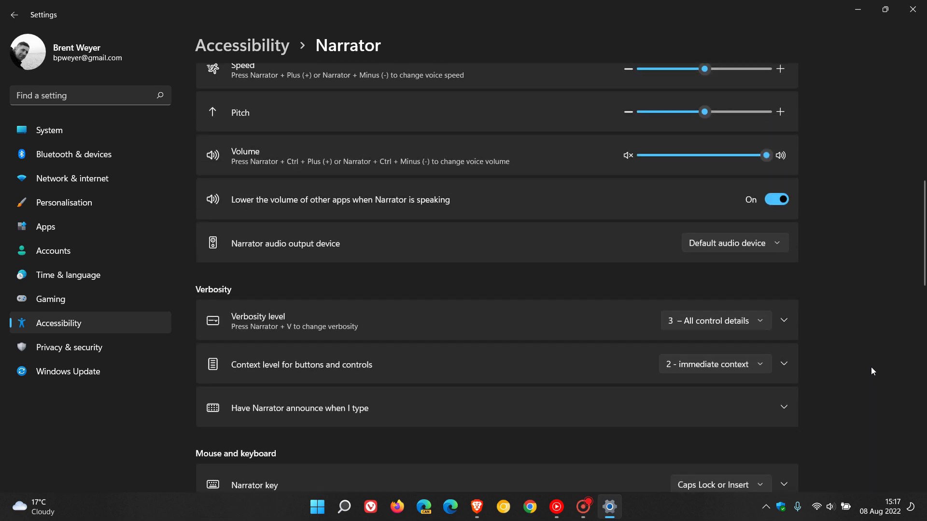
scroll(872, 368, up, 4)
scroll(872, 370, up, 2)
scroll(872, 371, up, 2)
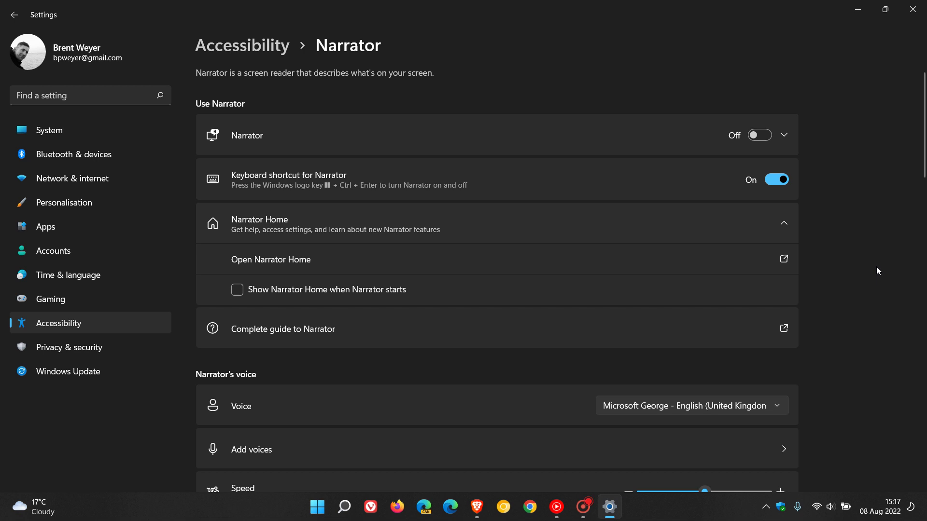
Step: Switch Narrator on and off once more, then close the Settings window
click(763, 135)
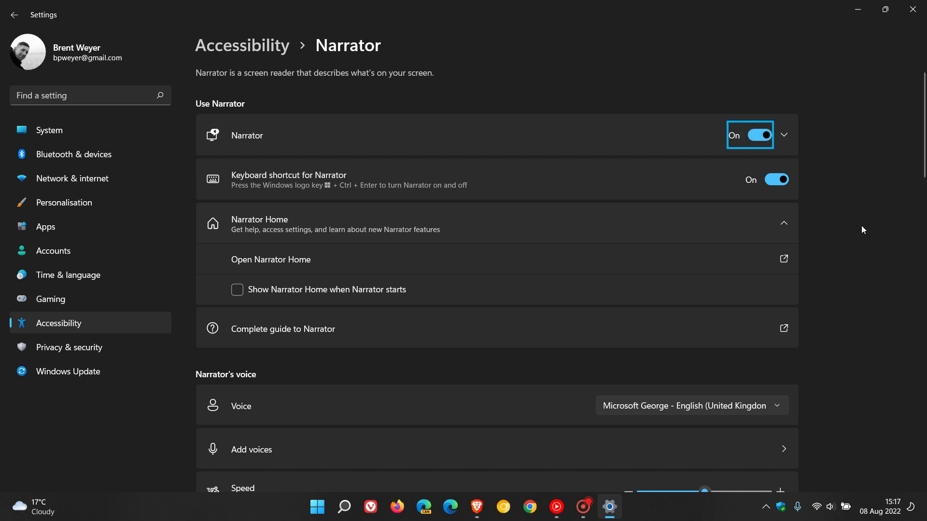
click(756, 138)
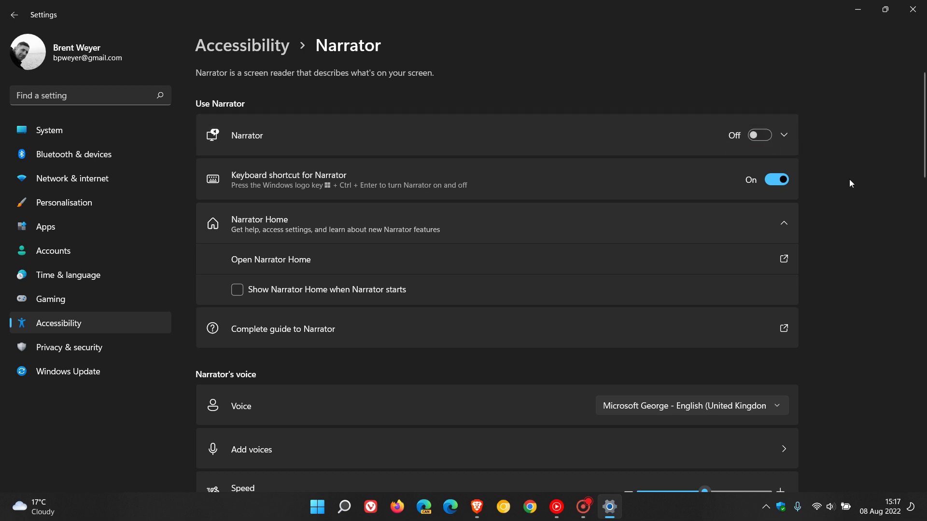
click(912, 10)
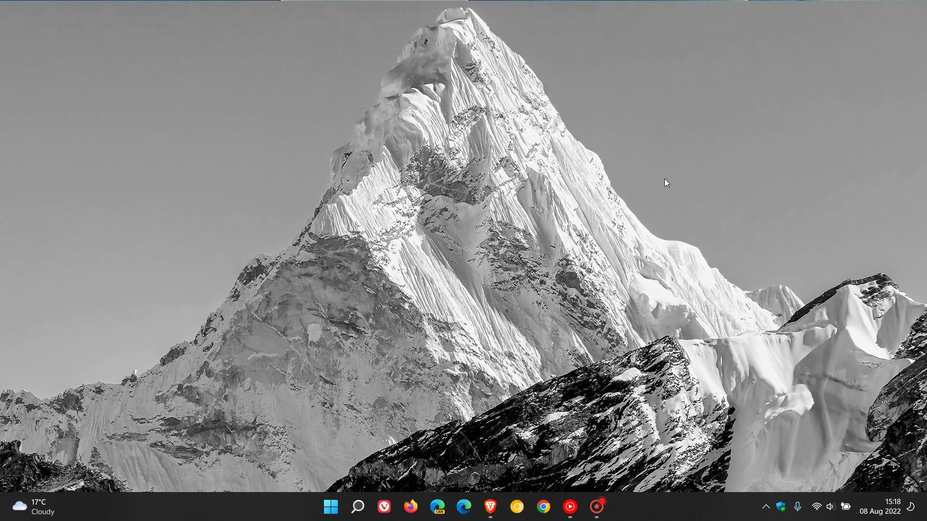